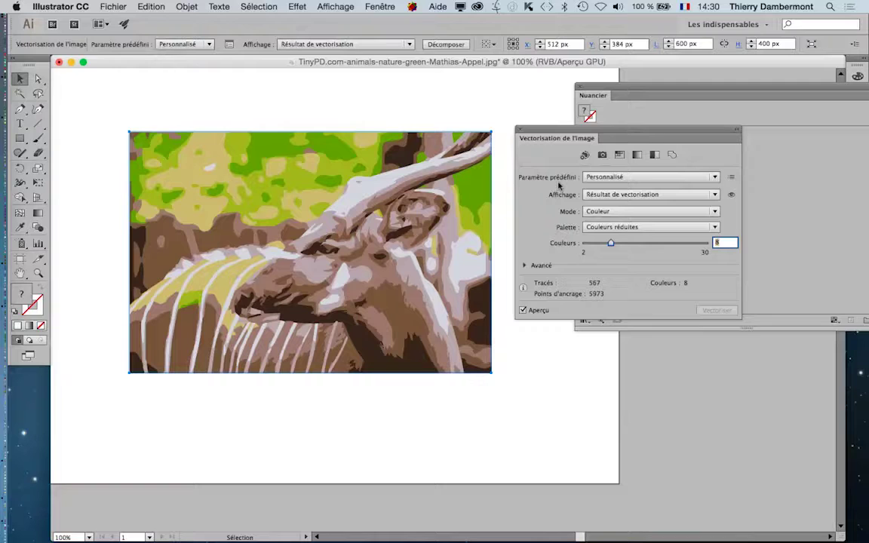
# Close the antelope document without saving, then close the Vectorisation de l'image panel.
pyautogui.click(59, 62)
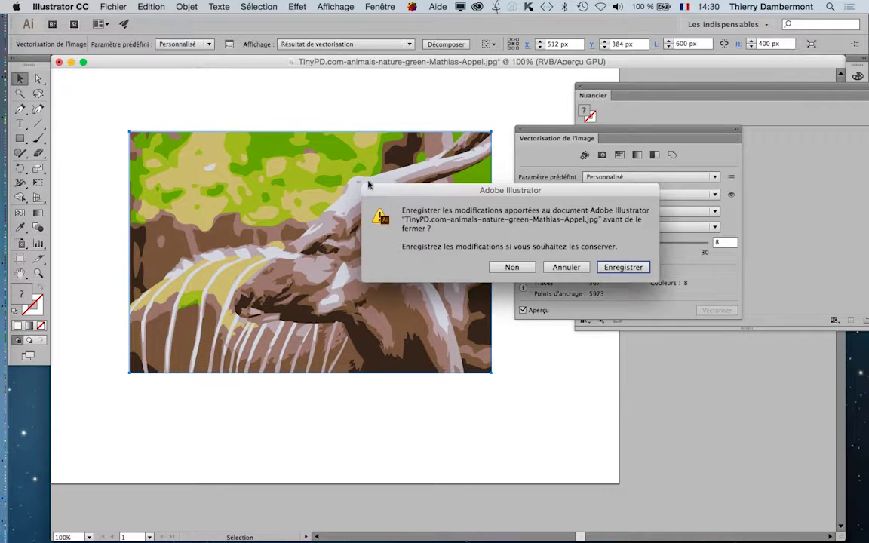
pyautogui.click(516, 268)
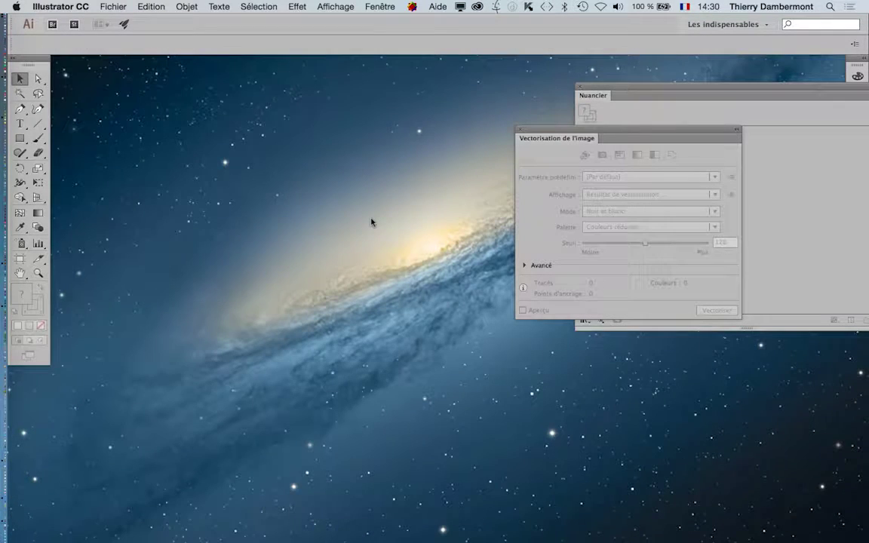
pyautogui.click(521, 131)
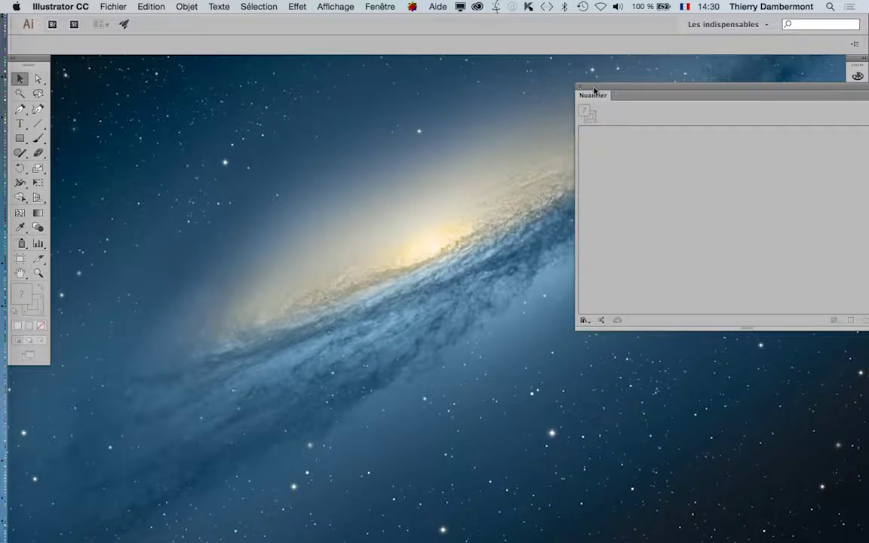
# Narrow the Nuancier panel, move it to the right, and nudge the tools panel.
pyautogui.moveTo(594, 90); pyautogui.dragTo(470, 94)
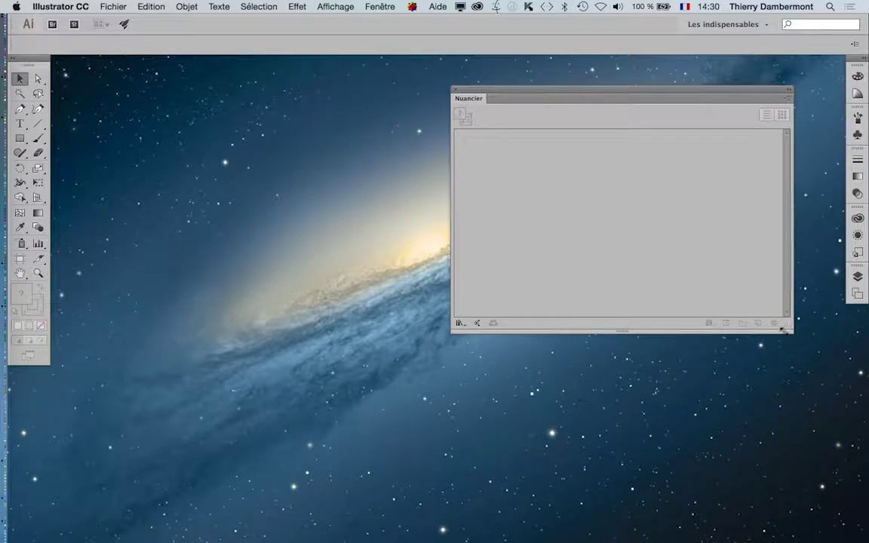
pyautogui.moveTo(788, 324); pyautogui.dragTo(645, 341)
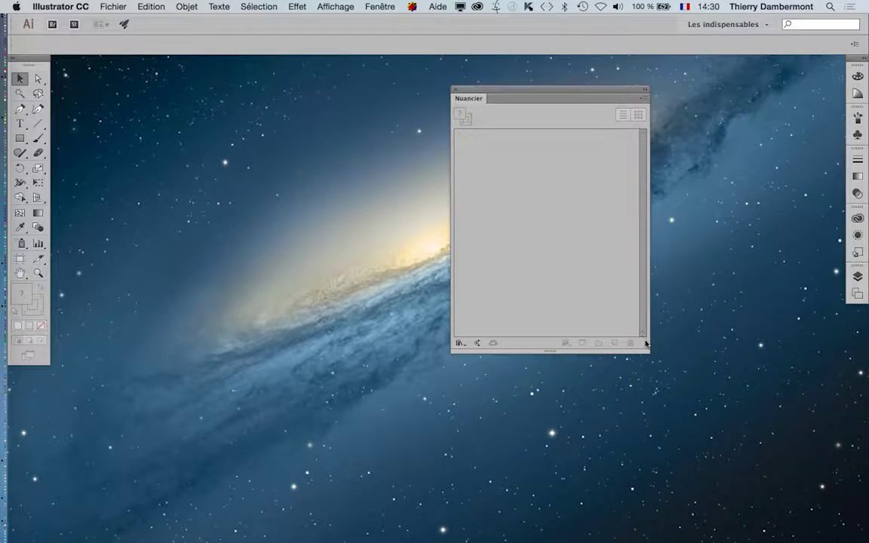
pyautogui.moveTo(461, 84); pyautogui.dragTo(642, 71)
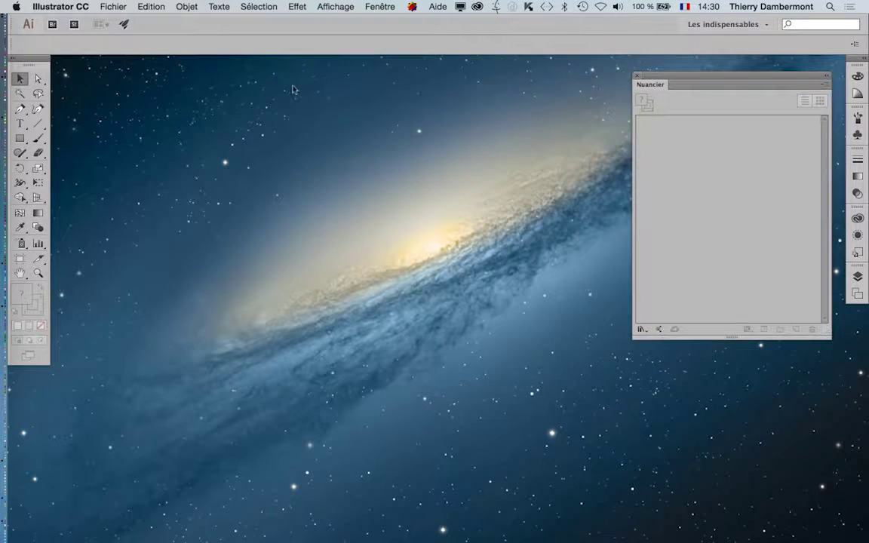
pyautogui.moveTo(37, 58); pyautogui.dragTo(45, 65)
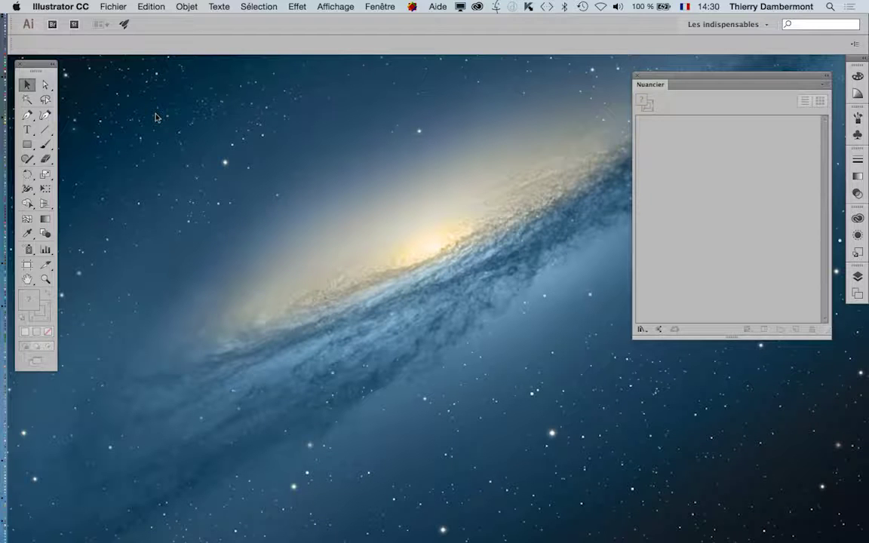
# Search Google for animal "public domain" in a new Firefox window.
pyautogui.press('super+Tab')
pyautogui.press('super+Tab')
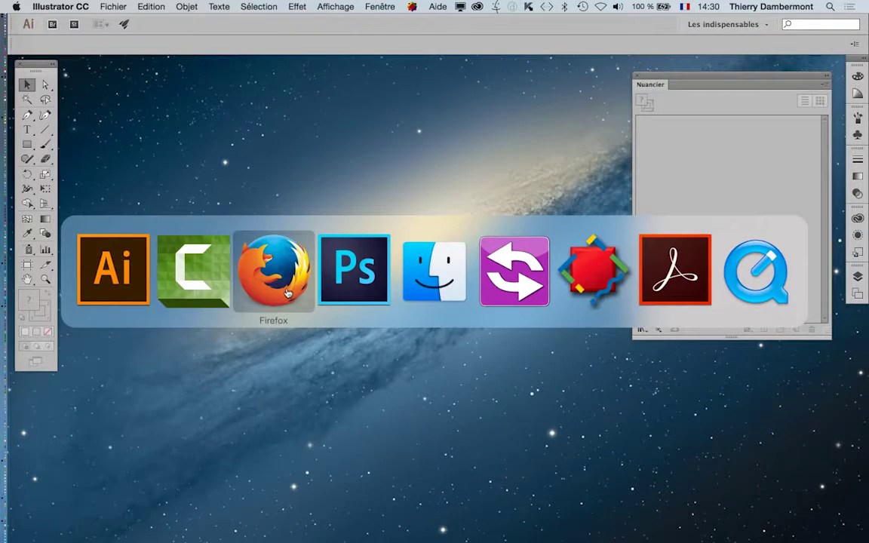
pyautogui.click(26, 29)
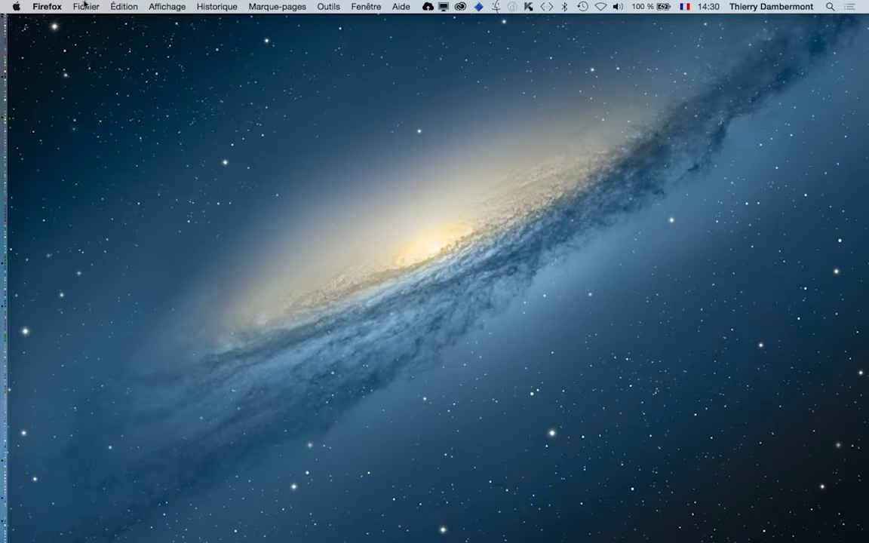
pyautogui.click(86, 6)
pyautogui.click(87, 33)
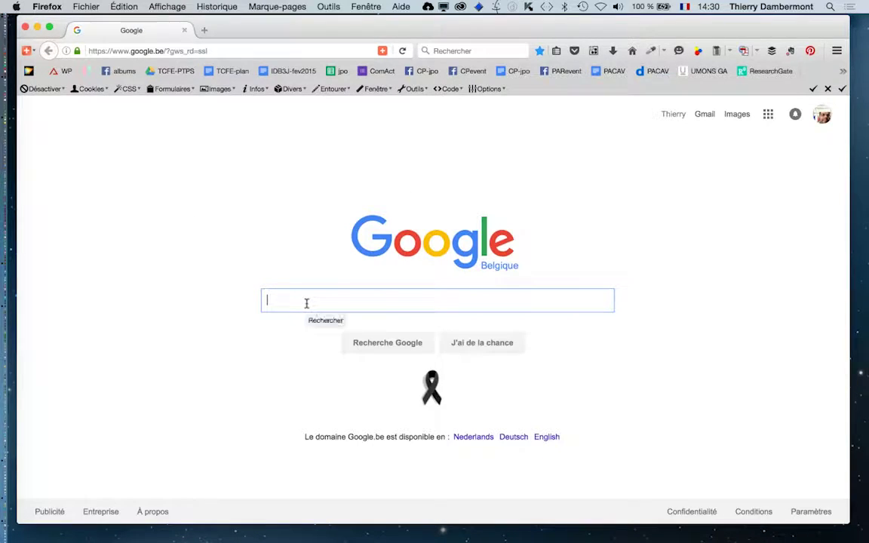
pyautogui.write('anim')
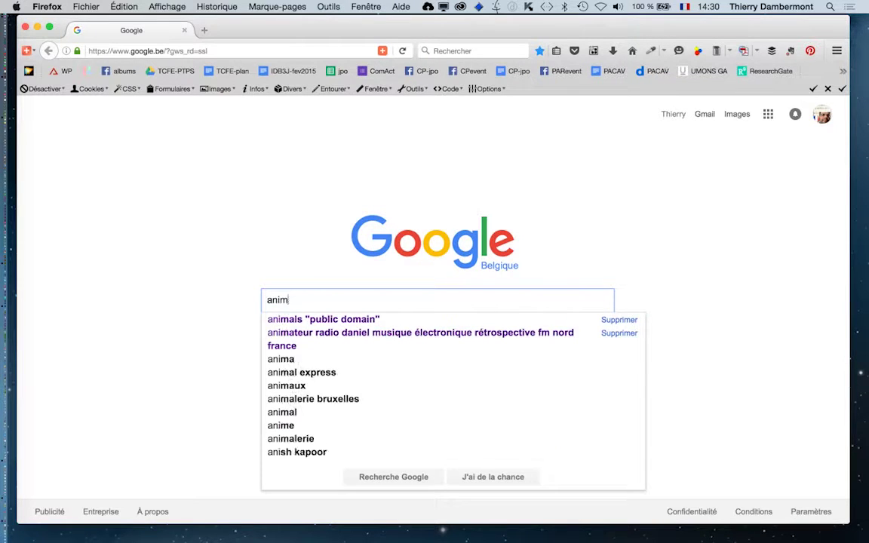
pyautogui.write('al "public do')
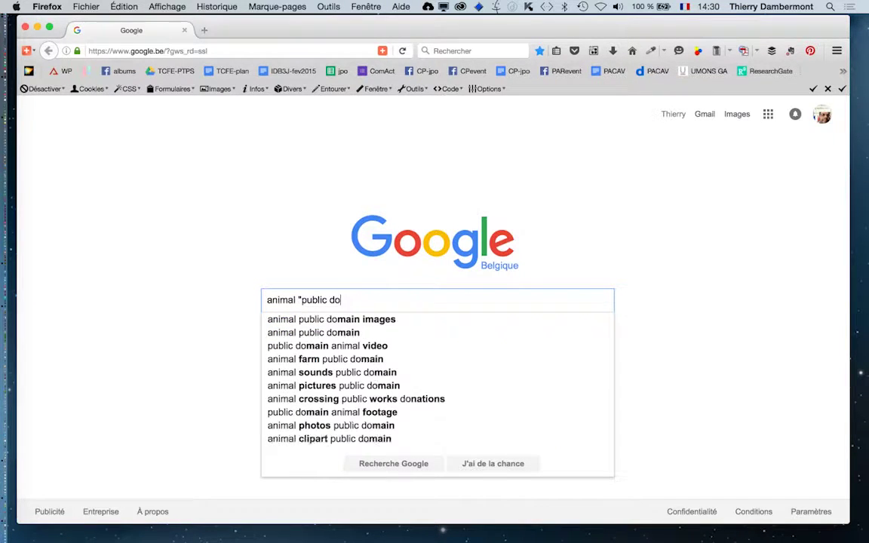
pyautogui.write('main"')
pyautogui.press('Return')
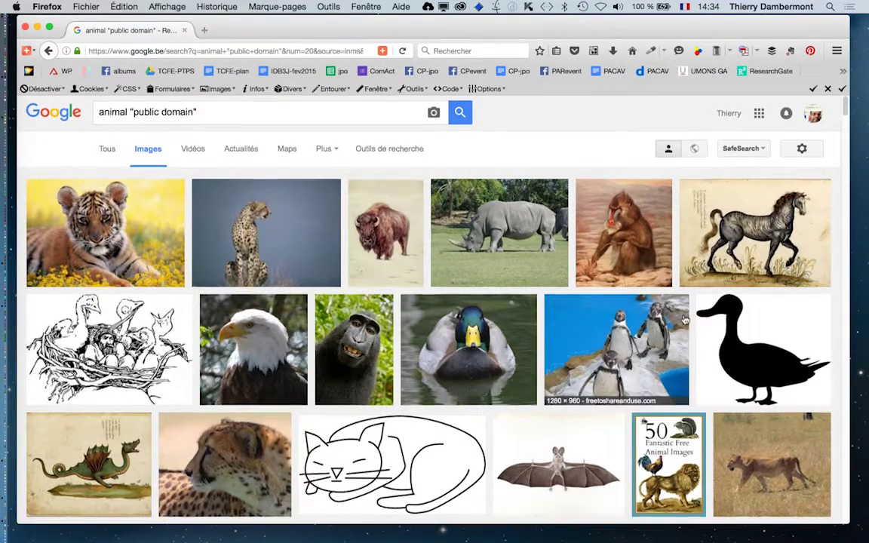
# Inspect an owl image's details and source page, then return to the results.
pyautogui.scroll(-5, 611, 362)
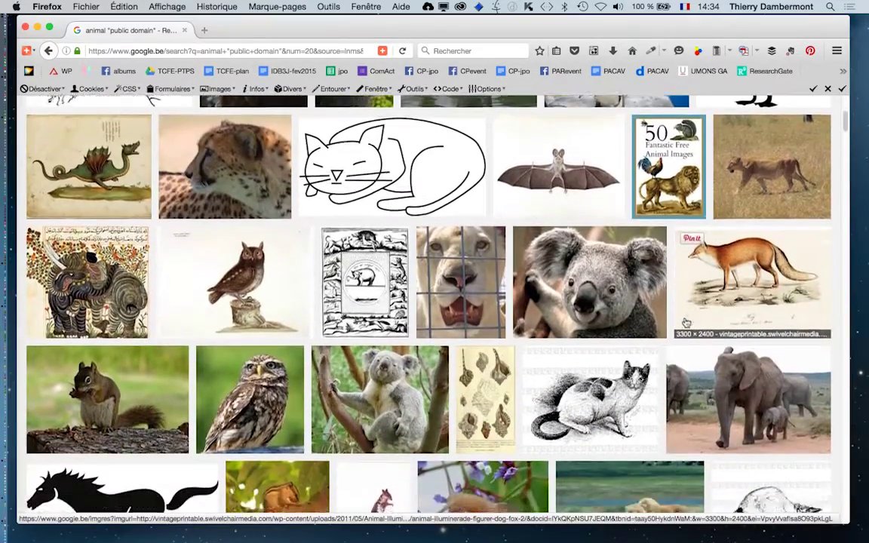
pyautogui.scroll(-5, 685, 318)
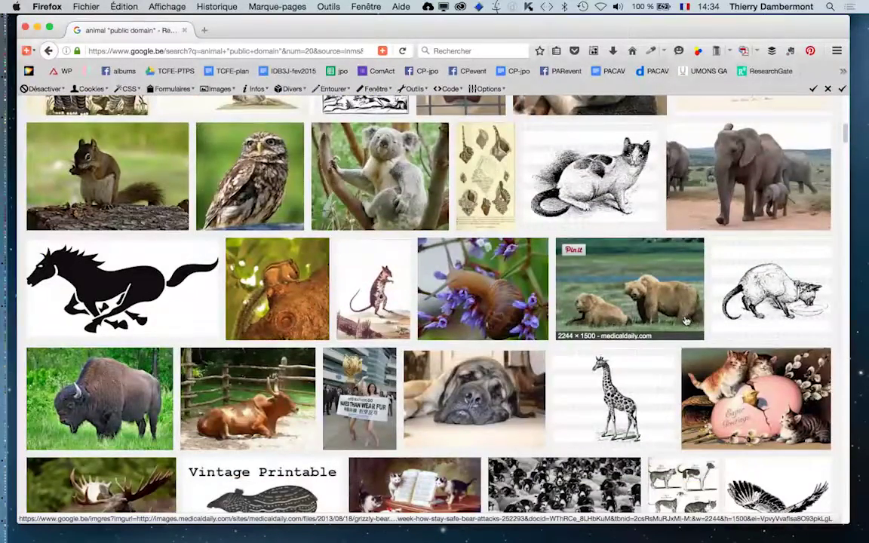
pyautogui.moveTo(249, 400)
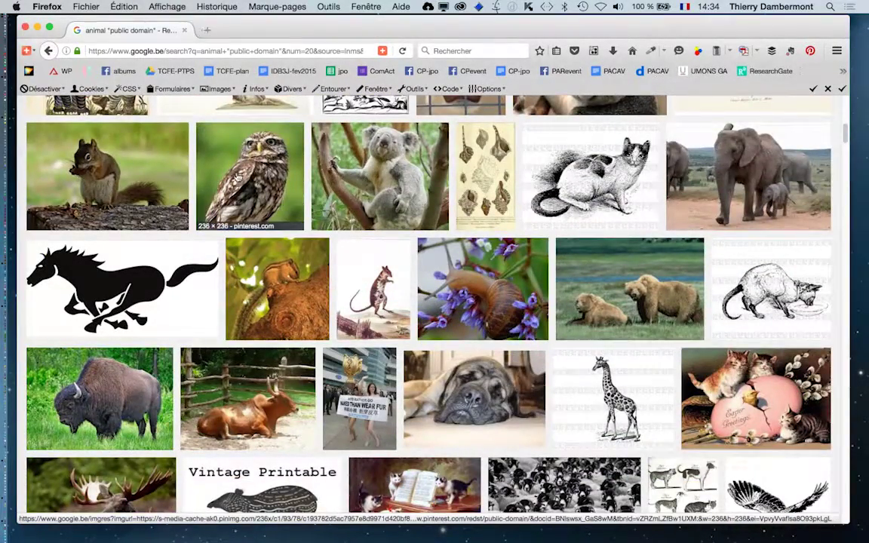
pyautogui.middleClick(212, 157)
pyautogui.click(277, 32)
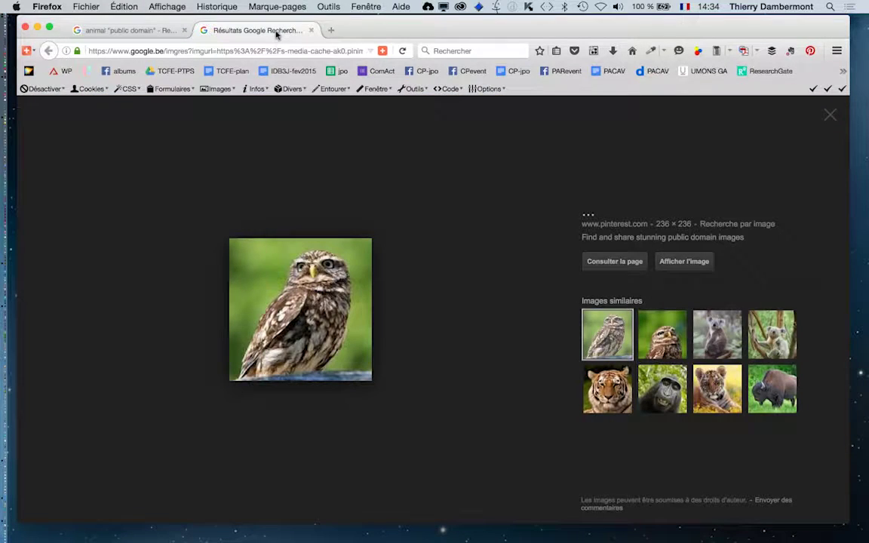
pyautogui.click(679, 261)
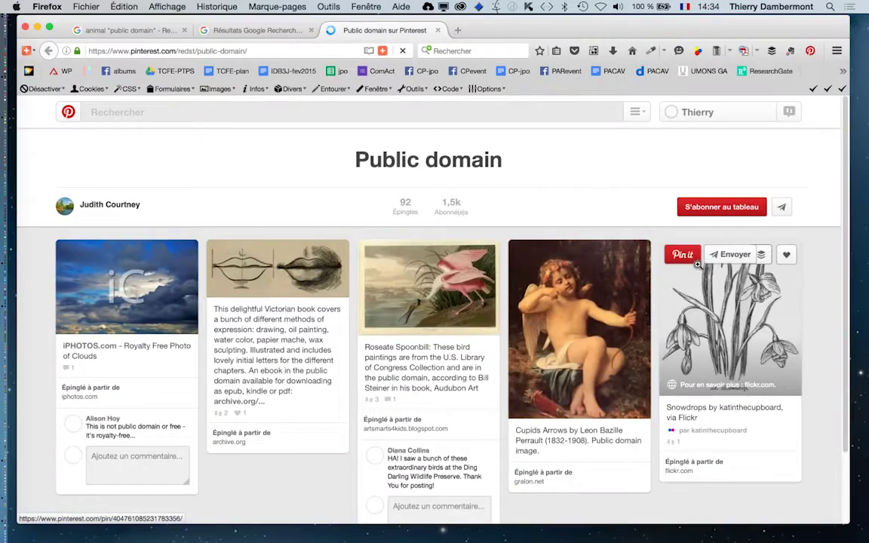
pyautogui.click(276, 33)
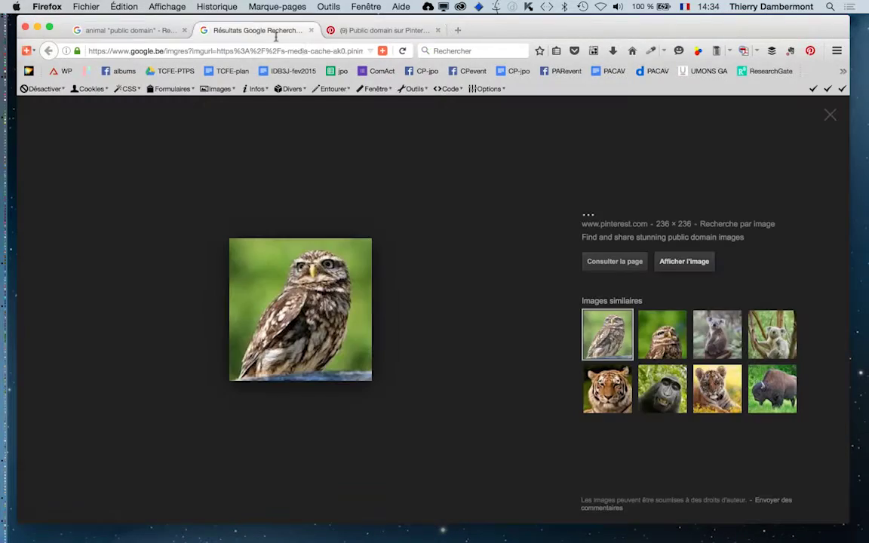
pyautogui.click(117, 30)
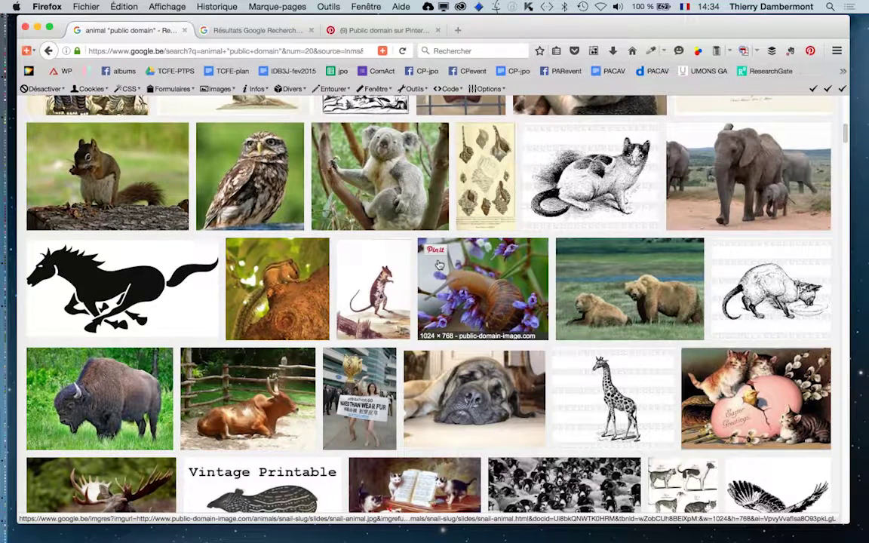
# Open the bull moose image's details in a new tab and view the full-size photo.
pyautogui.scroll(-2, 499, 298)
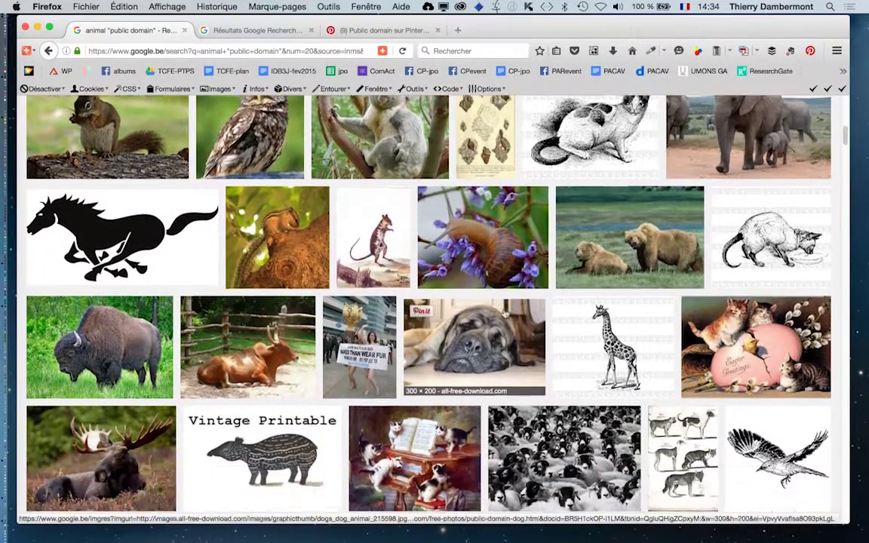
pyautogui.scroll(-1, 500, 298)
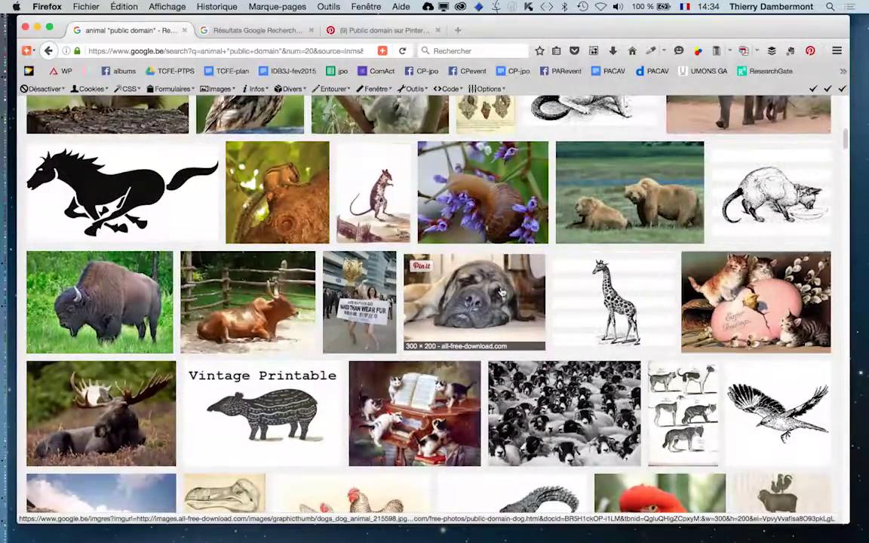
pyautogui.middleClick(499, 292)
pyautogui.scroll(-1, 500, 292)
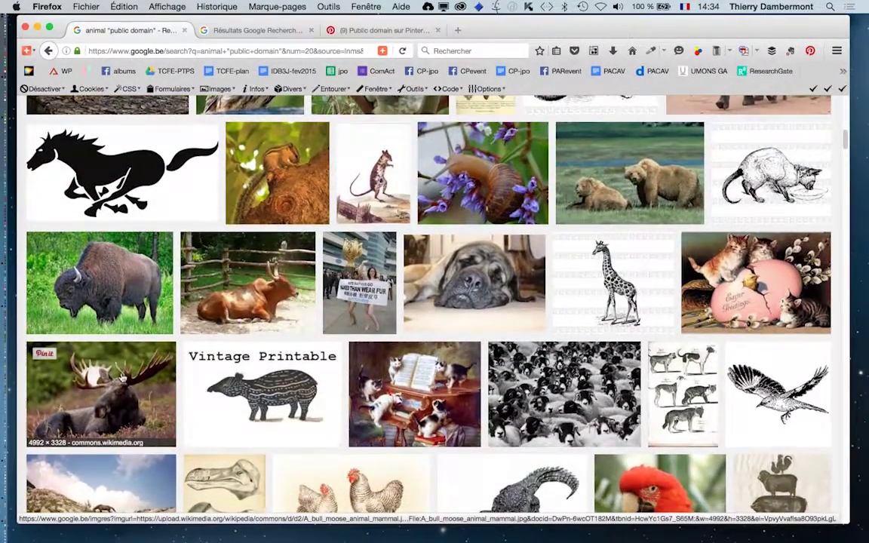
pyautogui.click(245, 31)
pyautogui.click(679, 260)
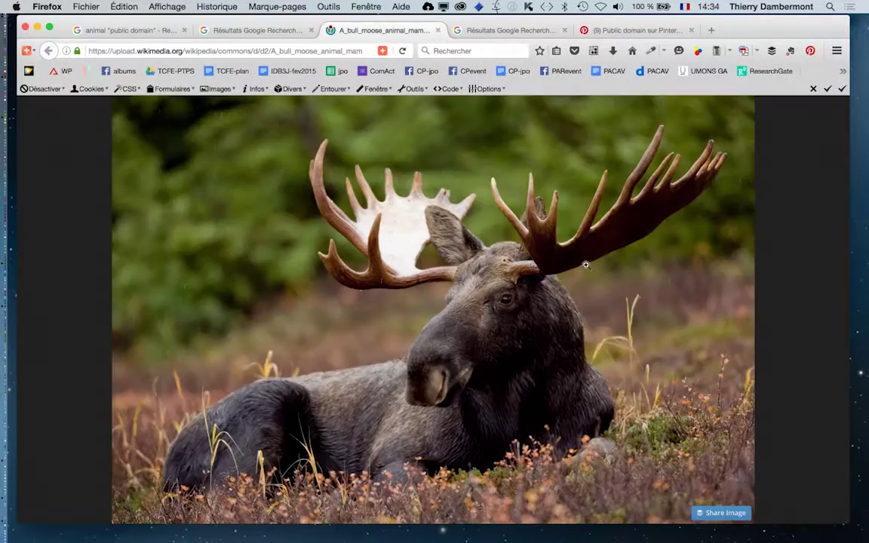
# Save the photo as A_bull_moose_animal_mammal.jpg in a new 'vectorisation couleur' folder under TCFE fev2016 travaux en cours.
pyautogui.rightClick(452, 287)
pyautogui.click(520, 330)
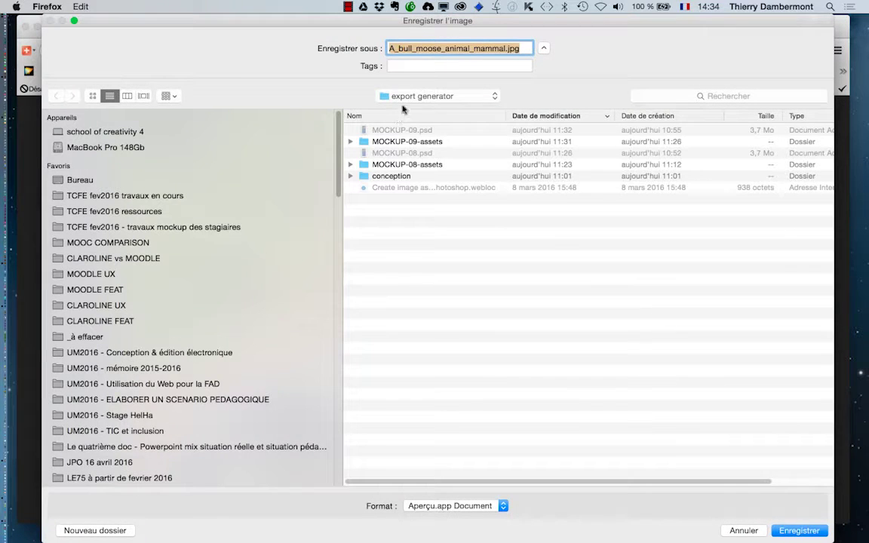
pyautogui.click(434, 95)
pyautogui.click(445, 111)
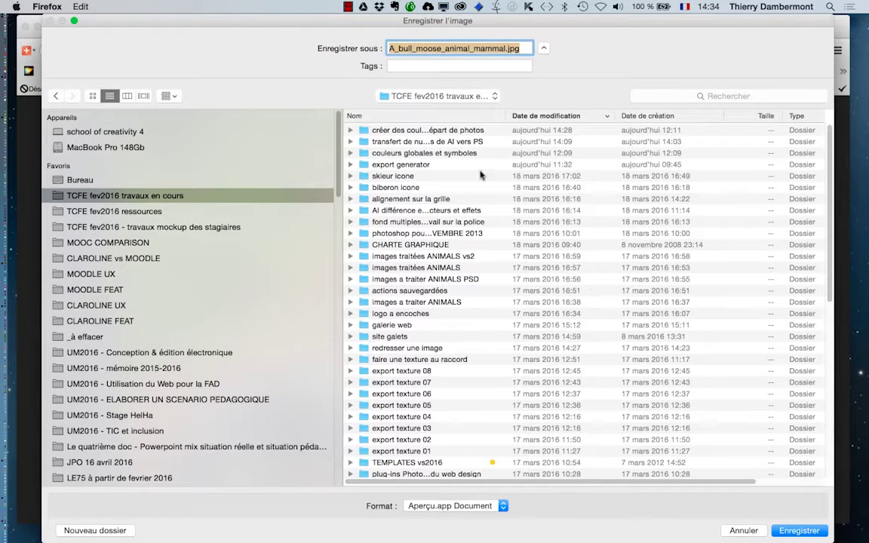
pyautogui.click(95, 530)
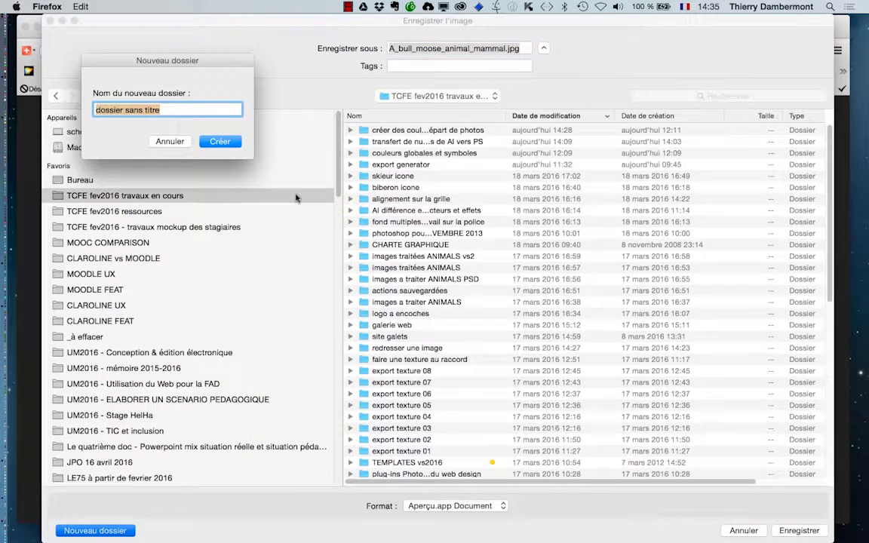
pyautogui.write('vectorisation couleur')
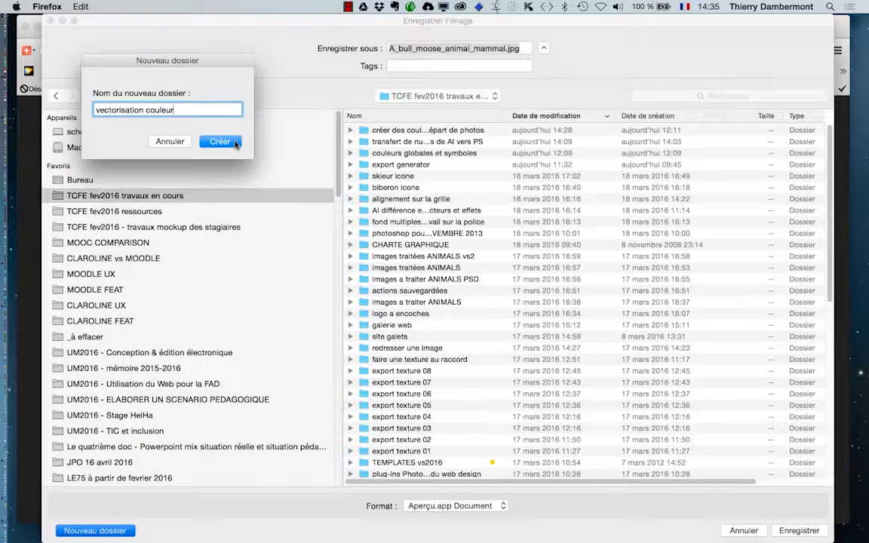
pyautogui.click(220, 142)
pyautogui.click(809, 531)
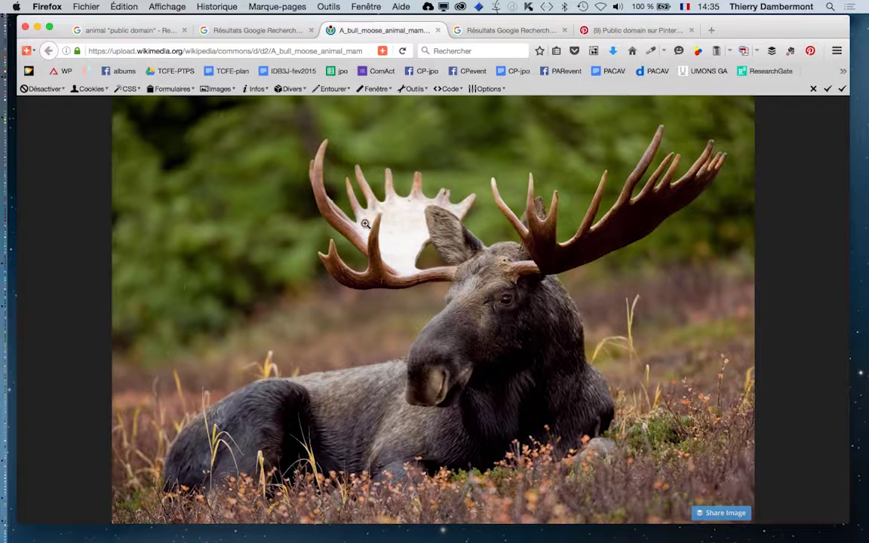
pyautogui.press('super+Tab')
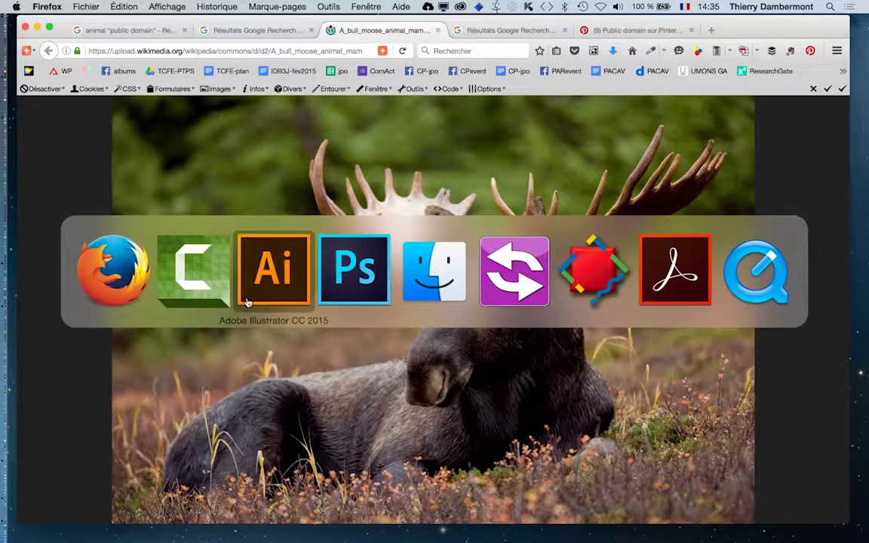
pyautogui.click(383, 323)
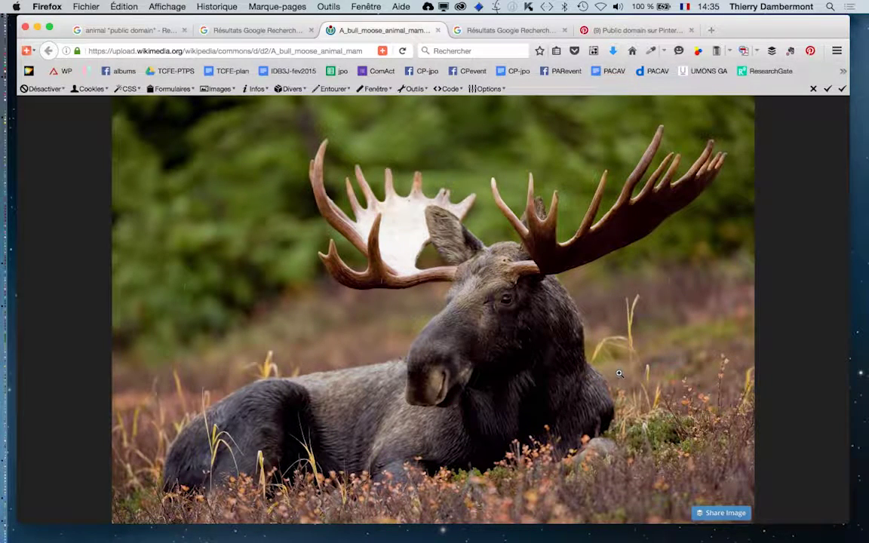
# Return to the first tab's animal "public domain" image results and scroll down.
pyautogui.click(125, 32)
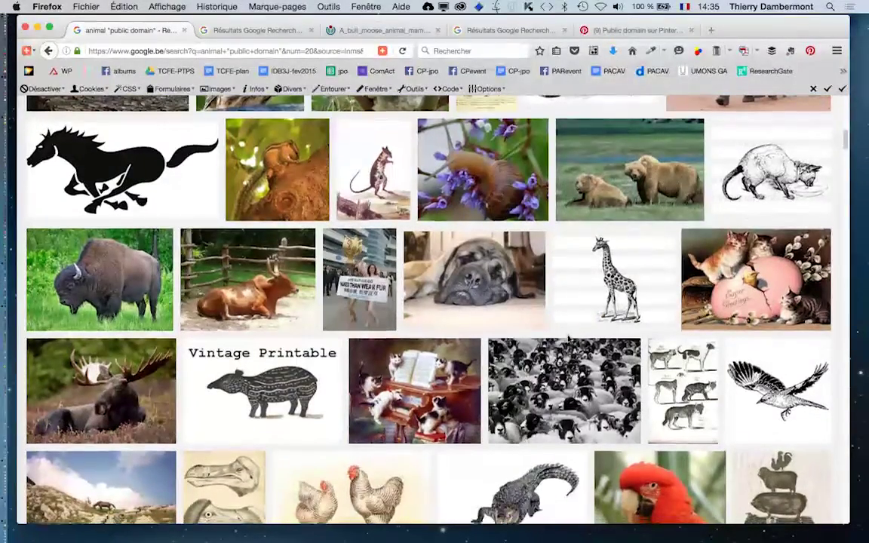
pyautogui.scroll(-2, 558, 362)
pyautogui.scroll(-2, 564, 353)
# Bring Photoshop forward, resize and move the Nuancier panel, then close it.
pyautogui.press('super+Tab')
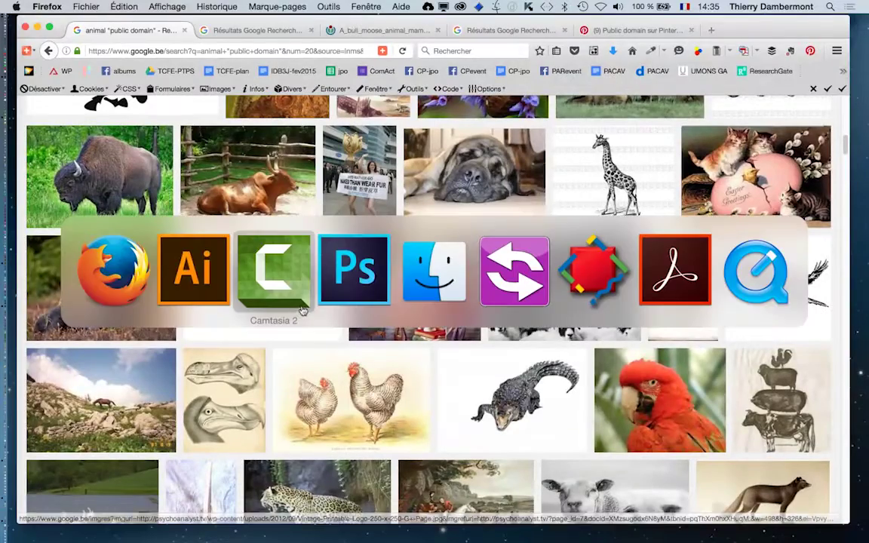
pyautogui.click(351, 287)
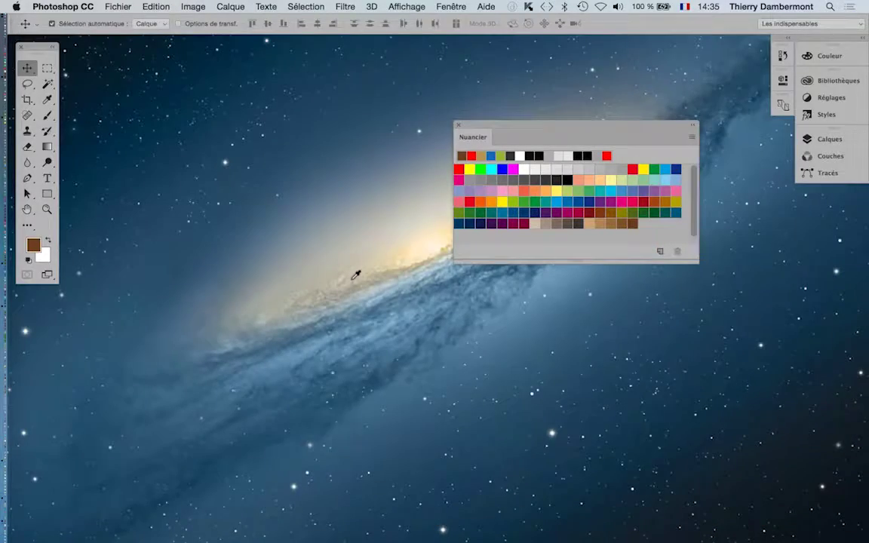
pyautogui.moveTo(696, 260); pyautogui.dragTo(592, 283)
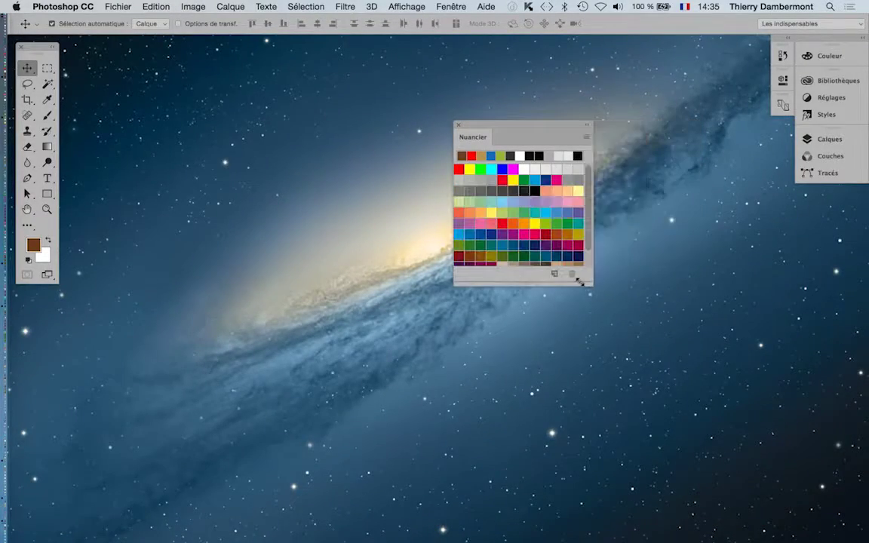
pyautogui.moveTo(504, 126); pyautogui.dragTo(737, 200)
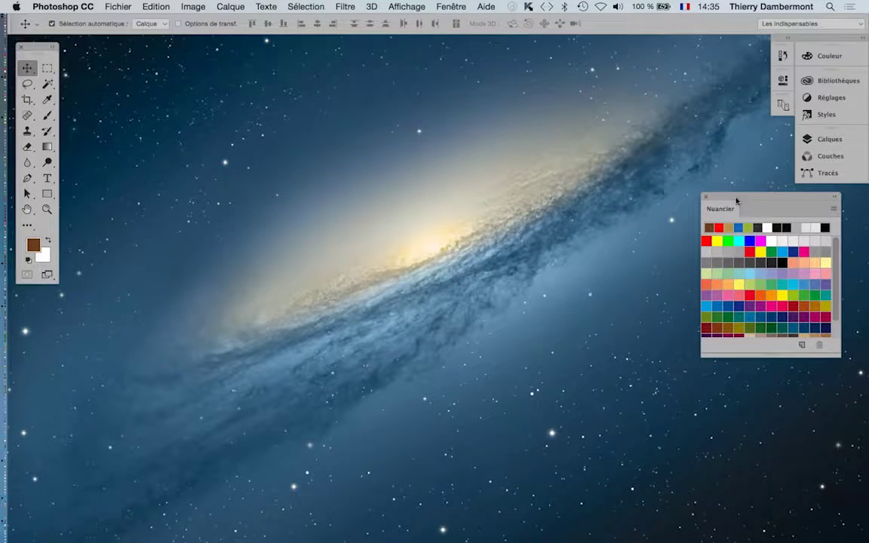
pyautogui.click(117, 7)
pyautogui.click(674, 203)
pyautogui.click(706, 199)
pyautogui.click(117, 7)
# Open A_bull_moose_animal_mammal.jpg from TCFE fev2016 travaux en cours > vectorisation couleur.
pyautogui.click(117, 34)
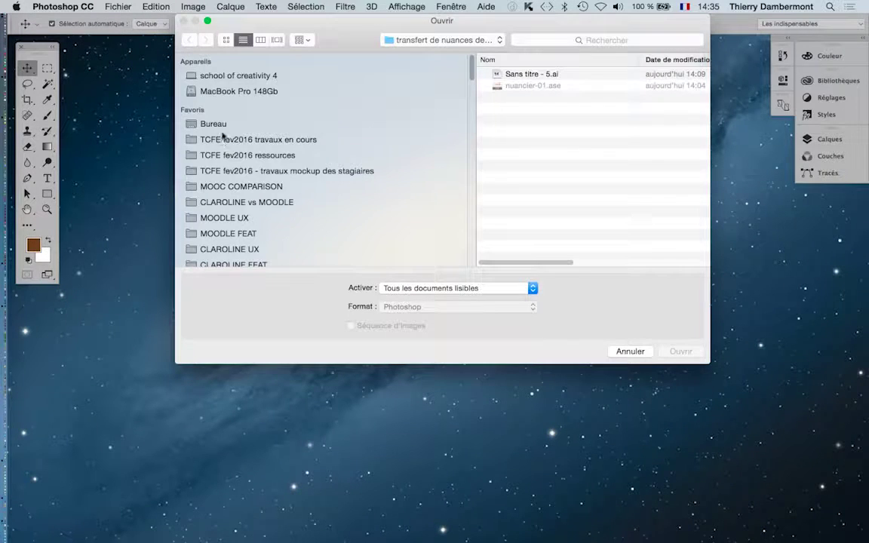
pyautogui.click(223, 139)
pyautogui.doubleClick(512, 73)
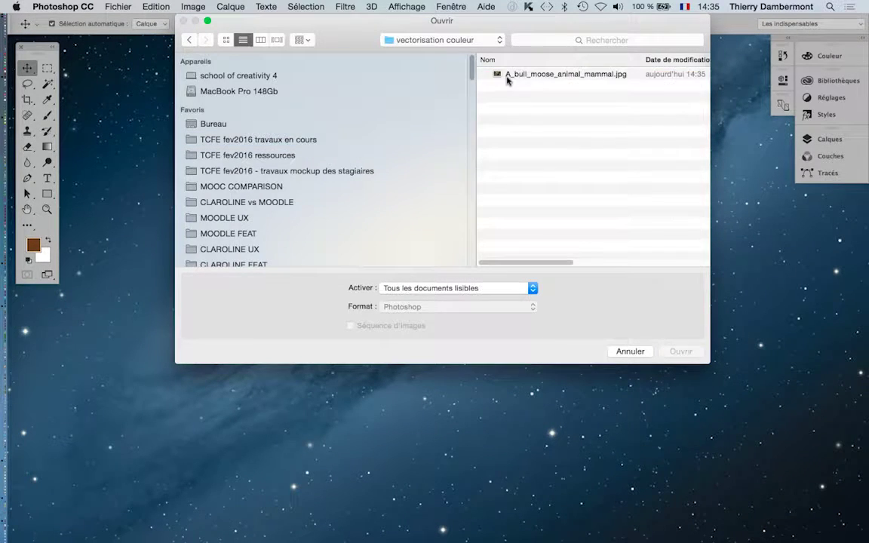
pyautogui.click(506, 78)
pyautogui.press('Return')
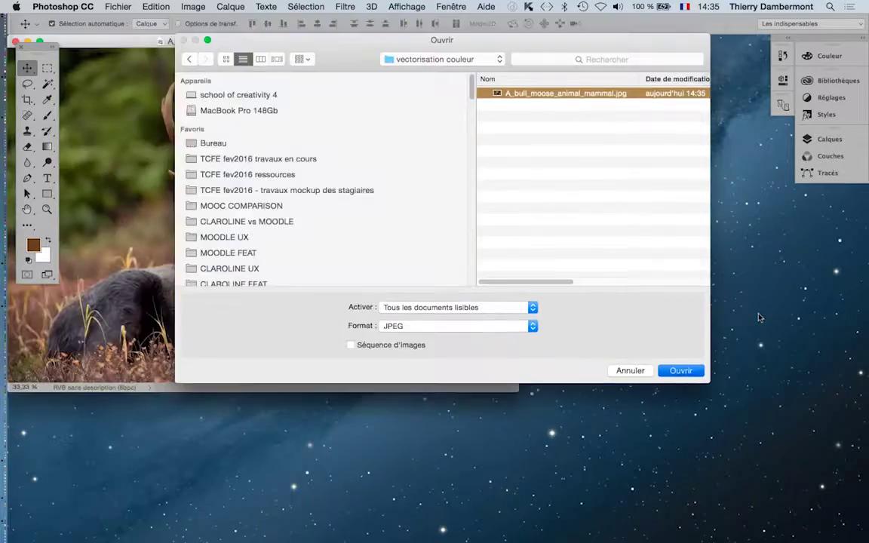
pyautogui.click(118, 6)
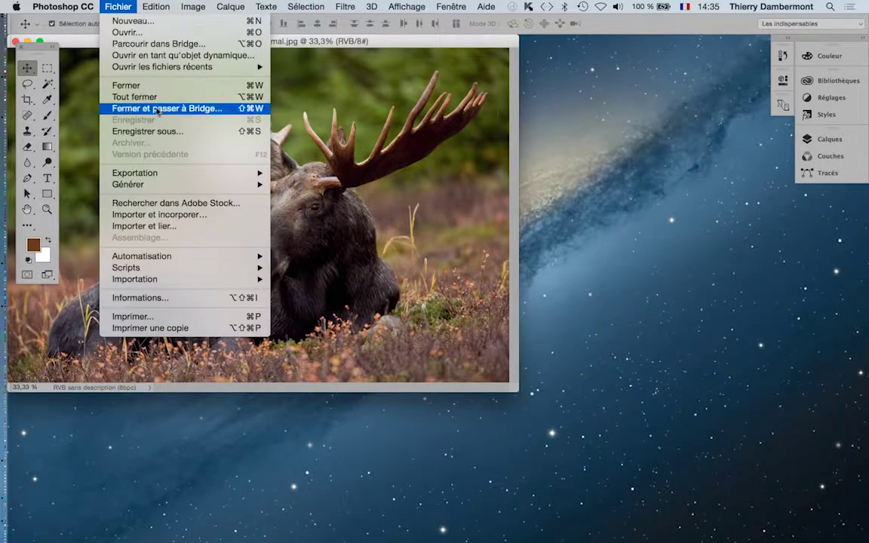
# Save the moose photo in Photoshop format as A_bull_moose_animal_mammal.psd, then switch to Illustrator.
pyautogui.click(139, 132)
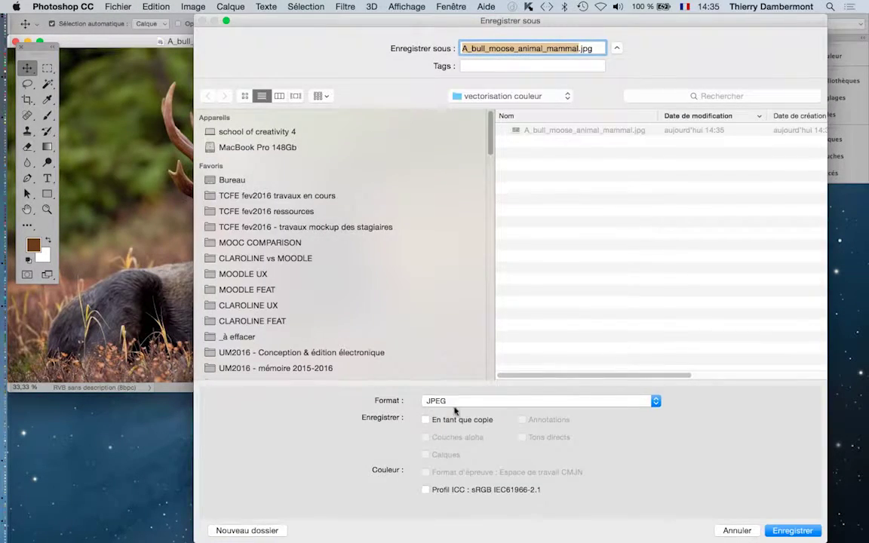
pyautogui.click(454, 401)
pyautogui.click(461, 318)
pyautogui.click(791, 531)
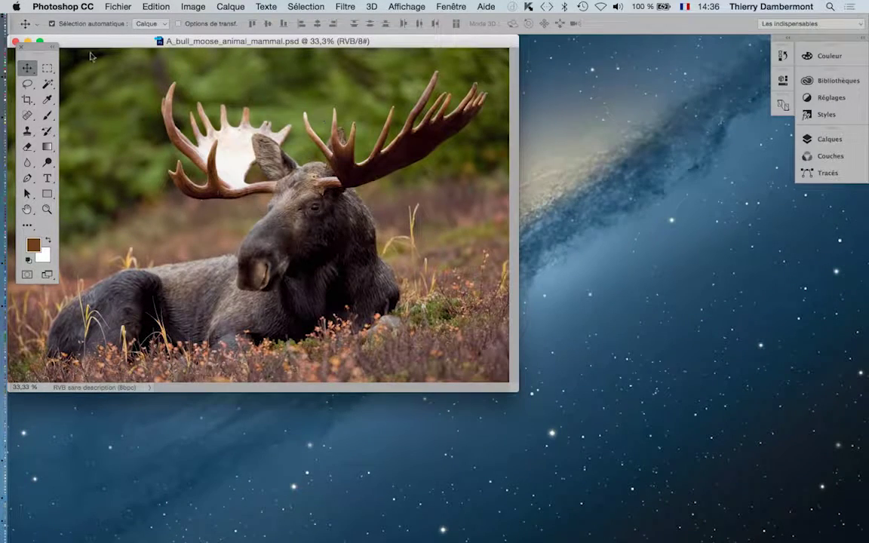
pyautogui.moveTo(91, 41); pyautogui.dragTo(180, 54)
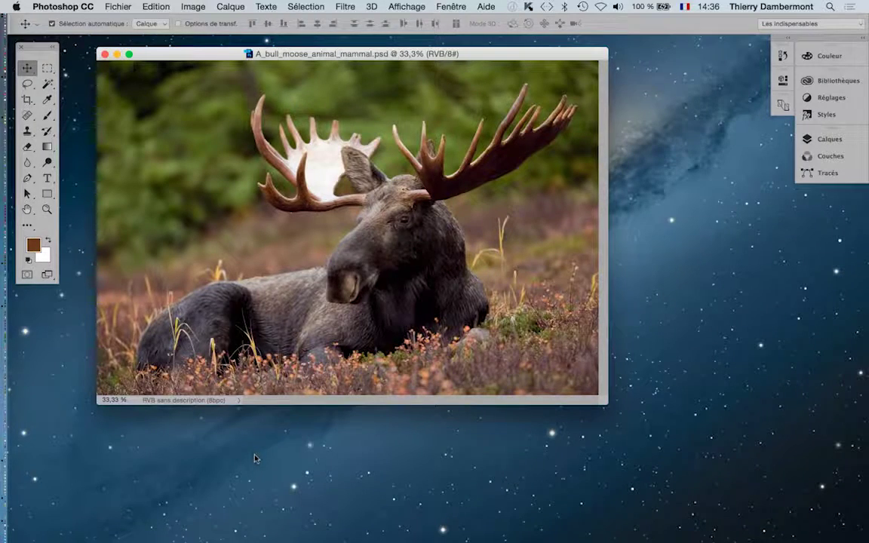
pyautogui.press('super+Tab')
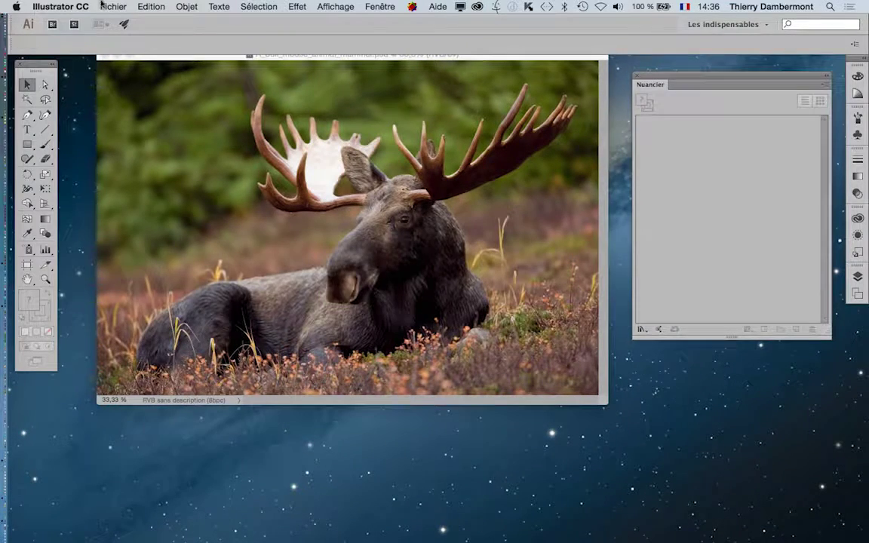
# Hide Photoshop and create a new 1024 × 768 px web-profile document.
pyautogui.press('super+alt+h')
pyautogui.click(106, 6)
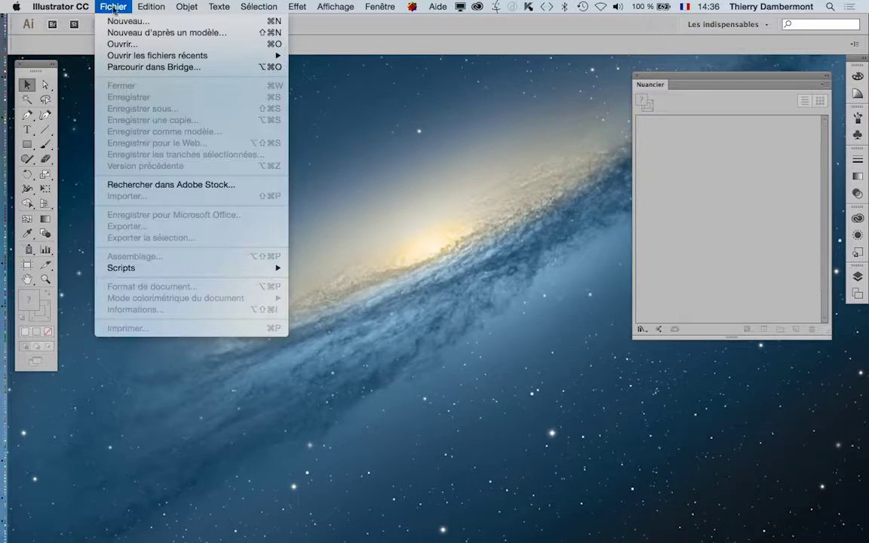
pyautogui.click(124, 21)
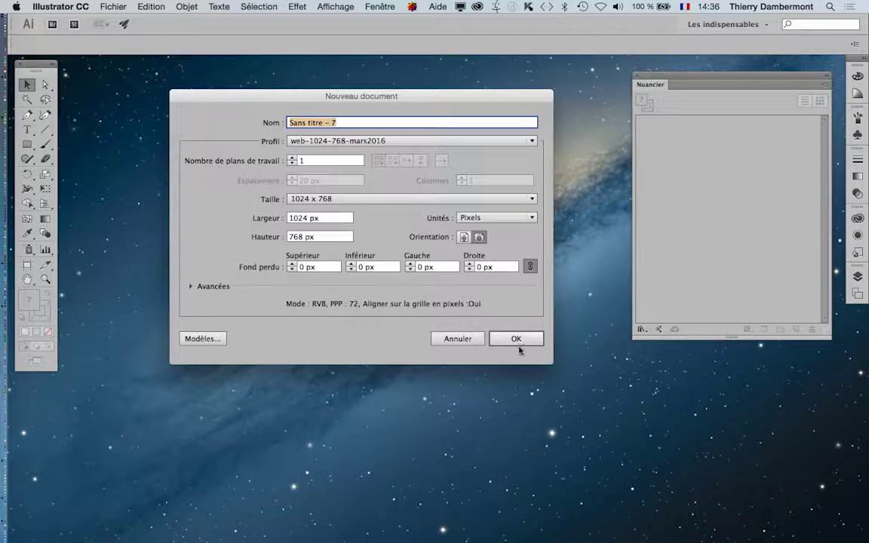
pyautogui.click(520, 339)
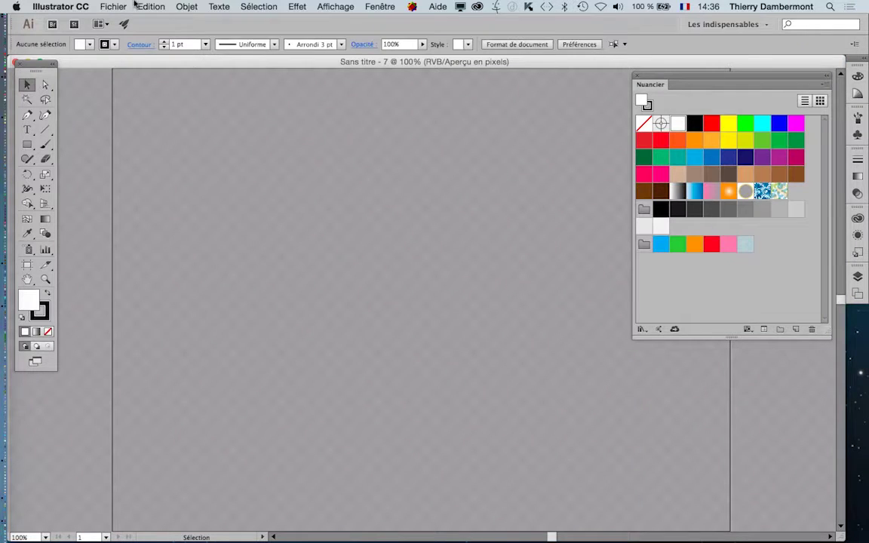
# Import the moose PSD from the vectorisation couleur folder as a linked image for placement.
pyautogui.click(117, 6)
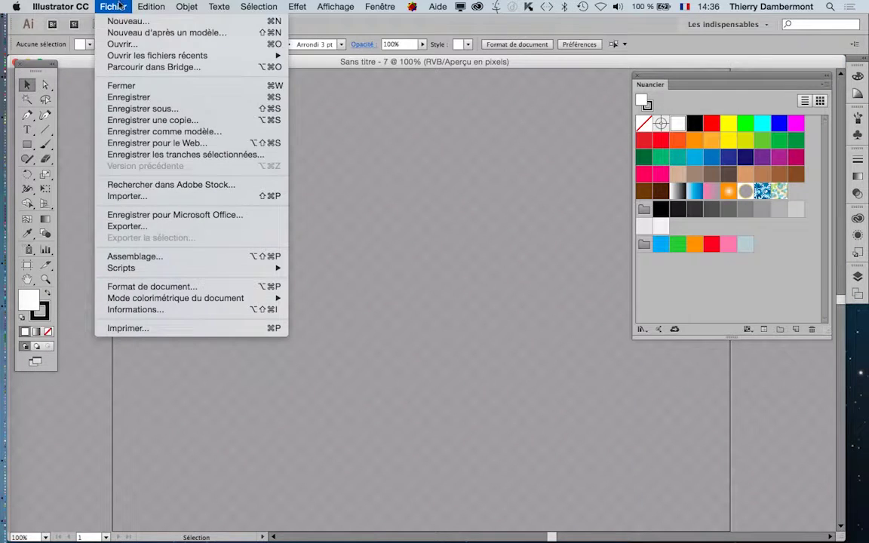
pyautogui.click(182, 199)
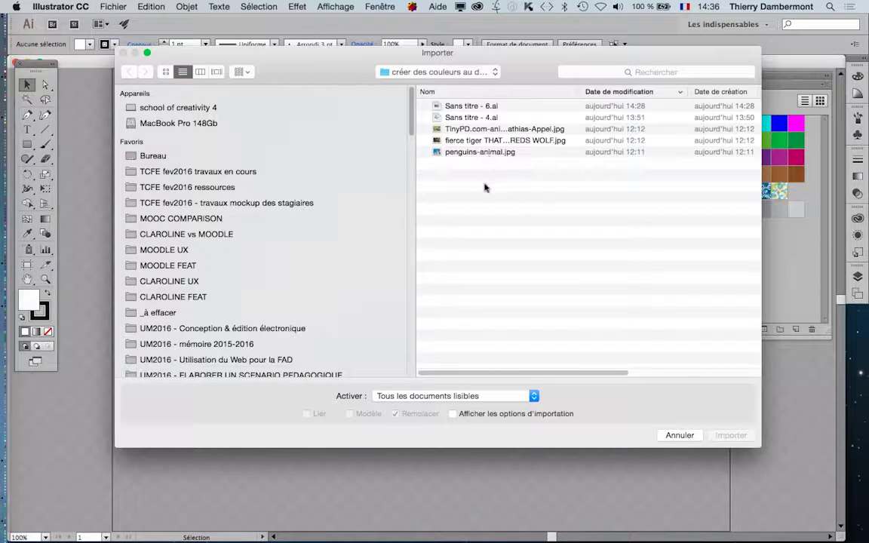
pyautogui.click(151, 171)
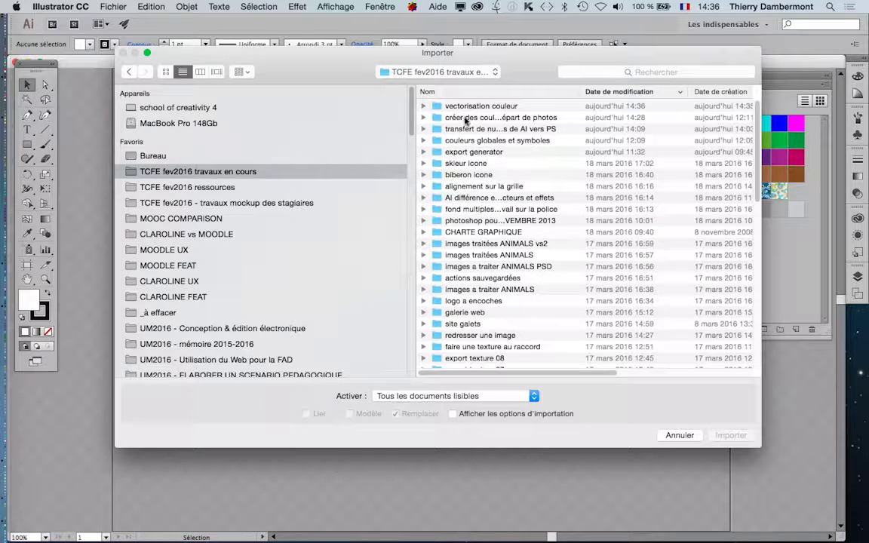
pyautogui.doubleClick(468, 107)
pyautogui.click(468, 106)
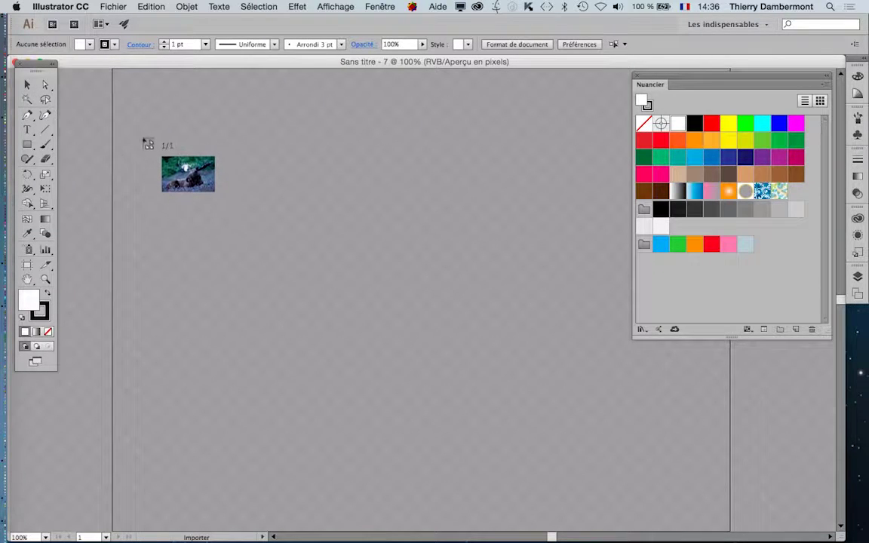
# Place the moose photo large across the artboard.
pyautogui.moveTo(141, 117)
pyautogui.mouseDown()
pyautogui.moveTo(590, 432)
pyautogui.moveTo(610, 428)
pyautogui.mouseUp()
pyautogui.scroll(-2, 563, 407)
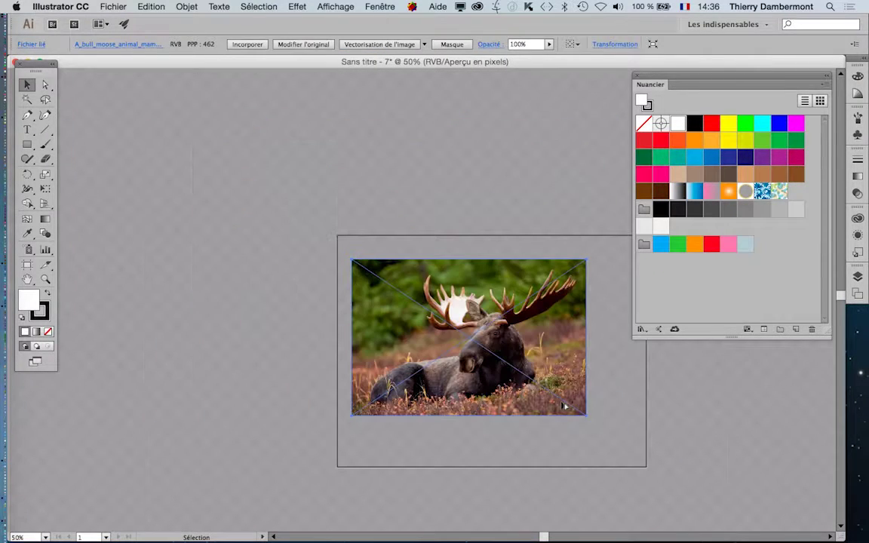
pyautogui.hscroll(3, 500, 361)
pyautogui.scroll(-2, 500, 361)
# Hide the transparency grid and view the moose photo at 100%, recentred.
pyautogui.click(317, 7)
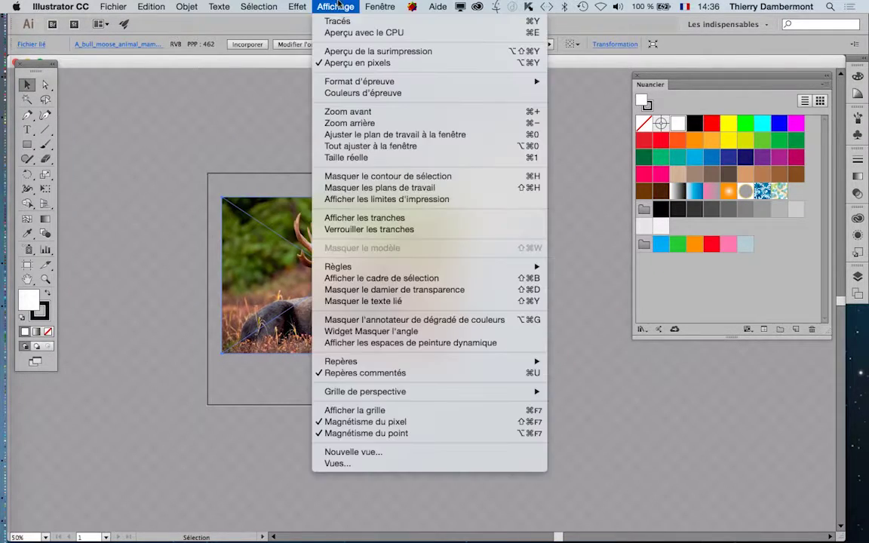
pyautogui.click(420, 291)
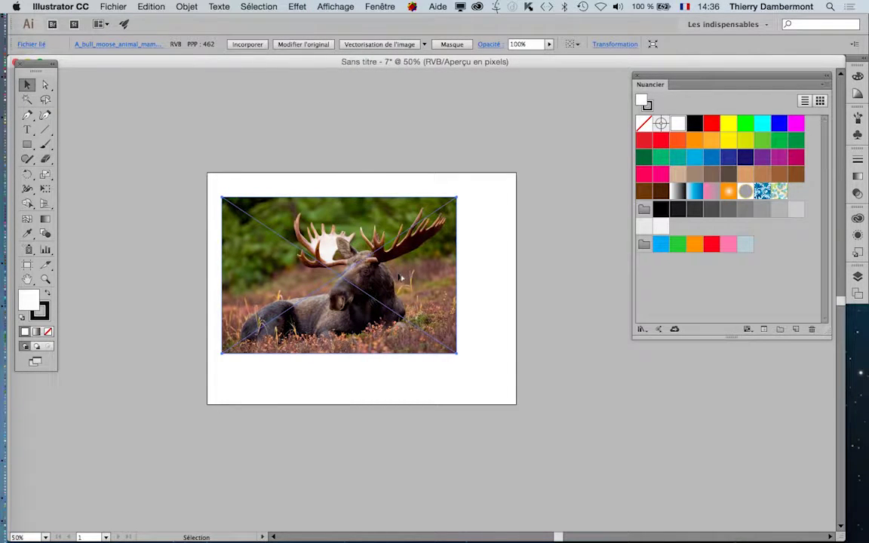
pyautogui.press('super+1')
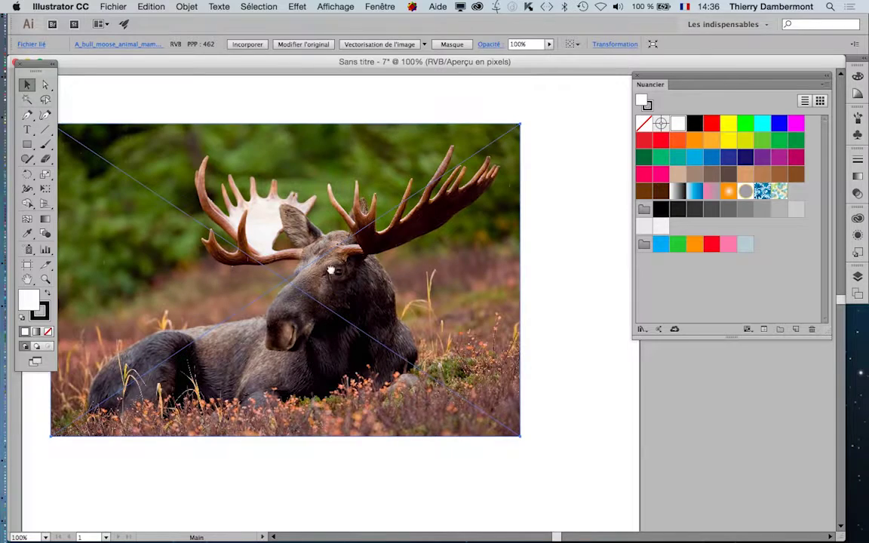
pyautogui.moveTo(333, 272); pyautogui.dragTo(381, 273)
pyautogui.press('super')
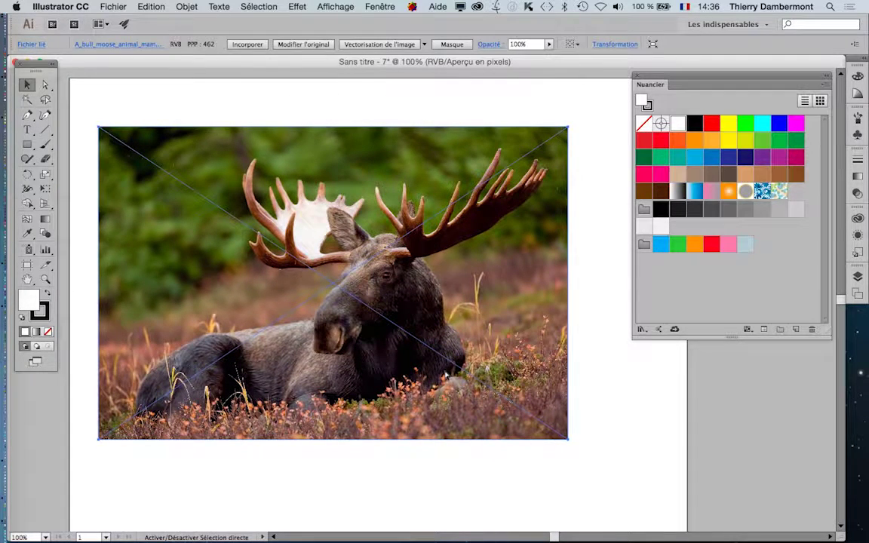
pyautogui.click(113, 6)
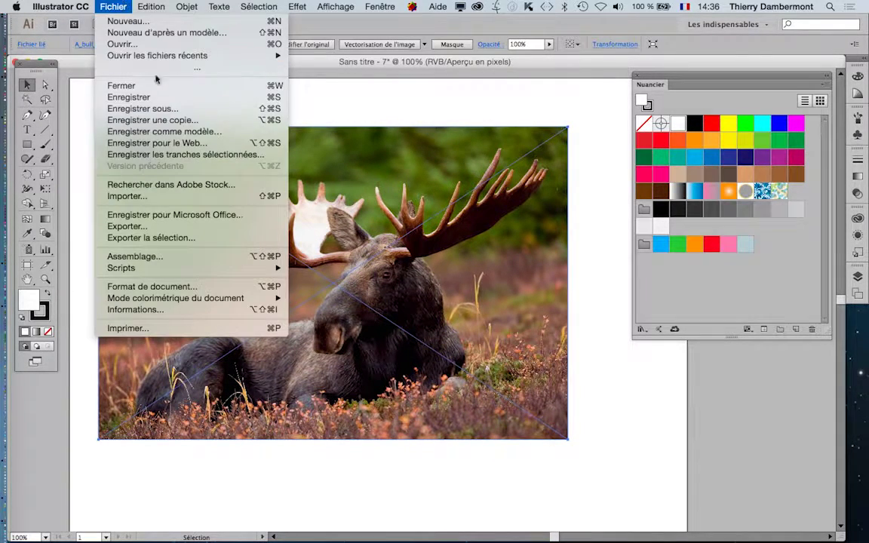
# Save the document as vecto.ai in the vectorisation couleur folder.
pyautogui.click(170, 110)
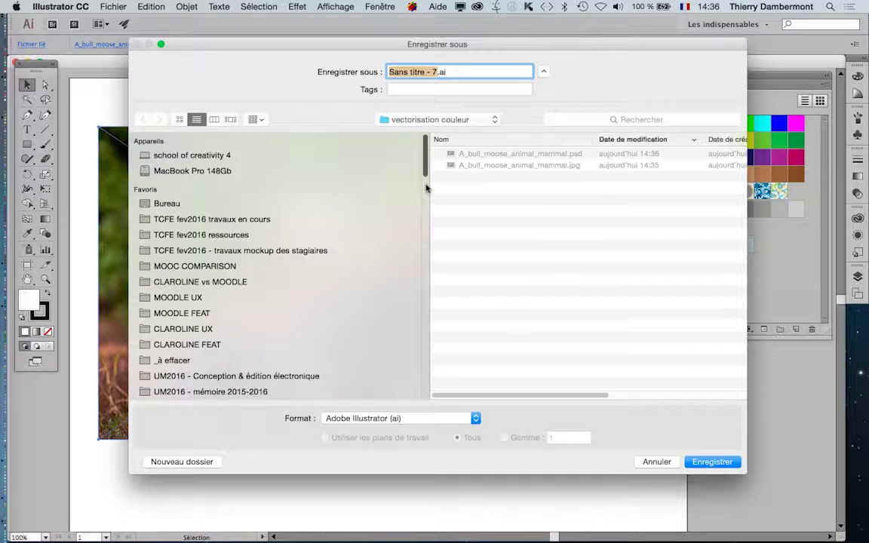
pyautogui.write('vecto-01')
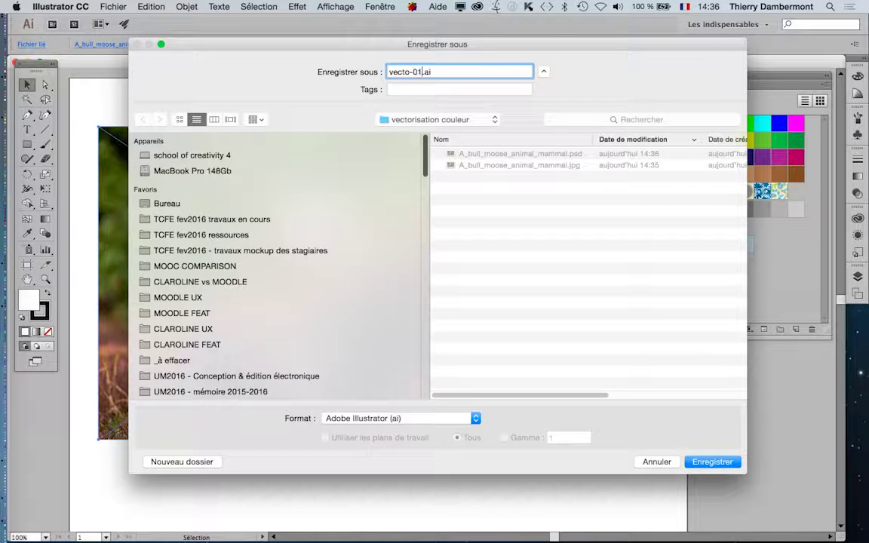
pyautogui.press('Return')
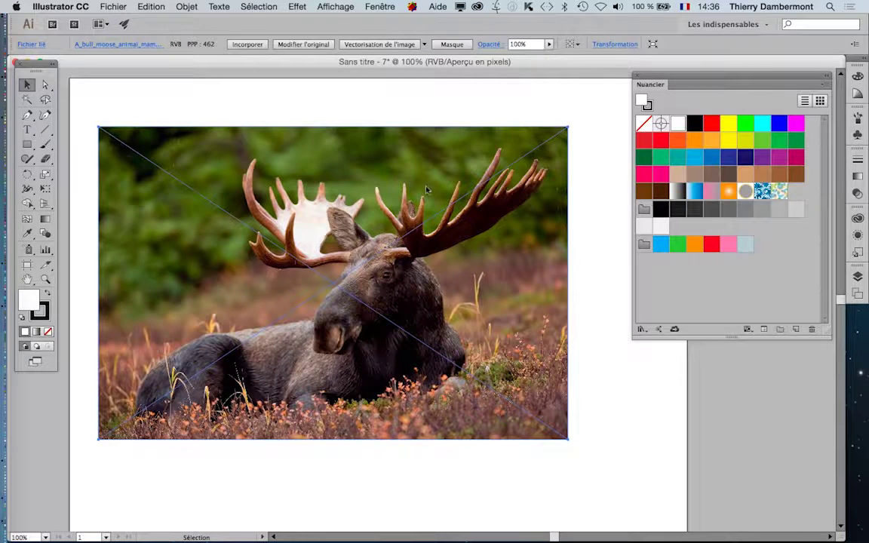